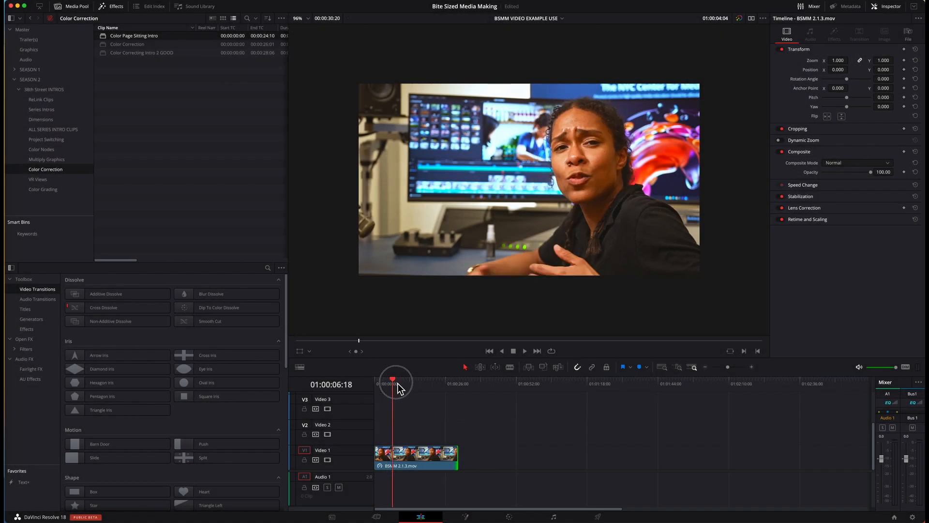
# Step: Park the playhead at 01:00:10:07 on the talking-head clip and switch to the Color page
pyautogui.moveTo(398, 383)
pyautogui.mouseDown()
pyautogui.moveTo(446, 388)
pyautogui.moveTo(385, 388)
pyautogui.moveTo(402, 387)
pyautogui.mouseUp()
pyautogui.press('space')
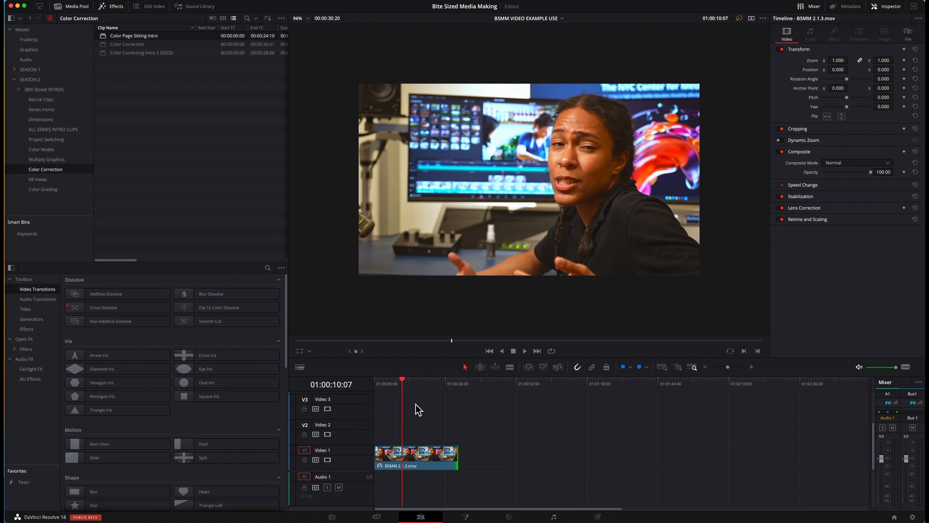
pyautogui.click(508, 516)
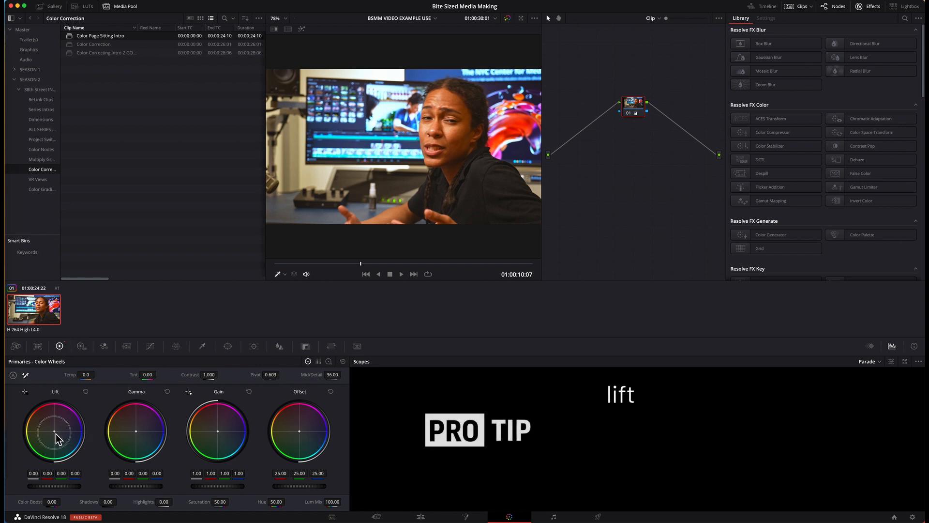
# Step: Try color shifts on the Lift, Gamma, Gain and Offset wheels and reset all primaries
pyautogui.moveTo(56, 434); pyautogui.dragTo(68, 412)
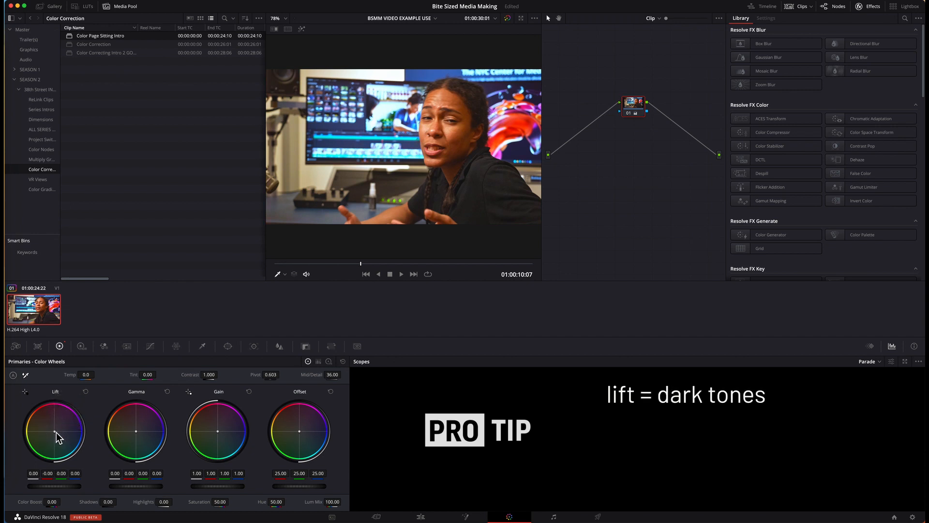
pyautogui.moveTo(139, 439)
pyautogui.mouseDown()
pyautogui.moveTo(104, 370)
pyautogui.moveTo(94, 408)
pyautogui.moveTo(145, 459)
pyautogui.moveTo(154, 442)
pyautogui.mouseUp()
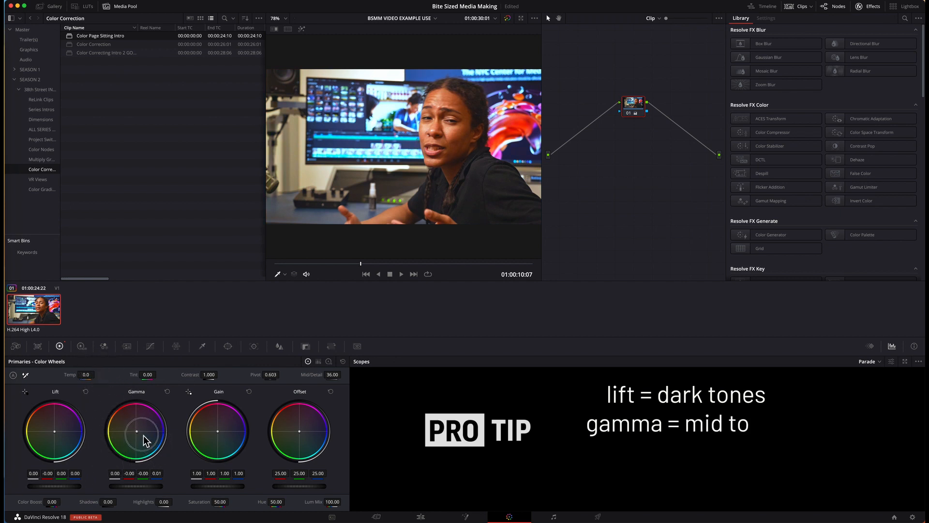
pyautogui.moveTo(222, 434)
pyautogui.mouseDown()
pyautogui.moveTo(249, 387)
pyautogui.moveTo(219, 433)
pyautogui.mouseUp()
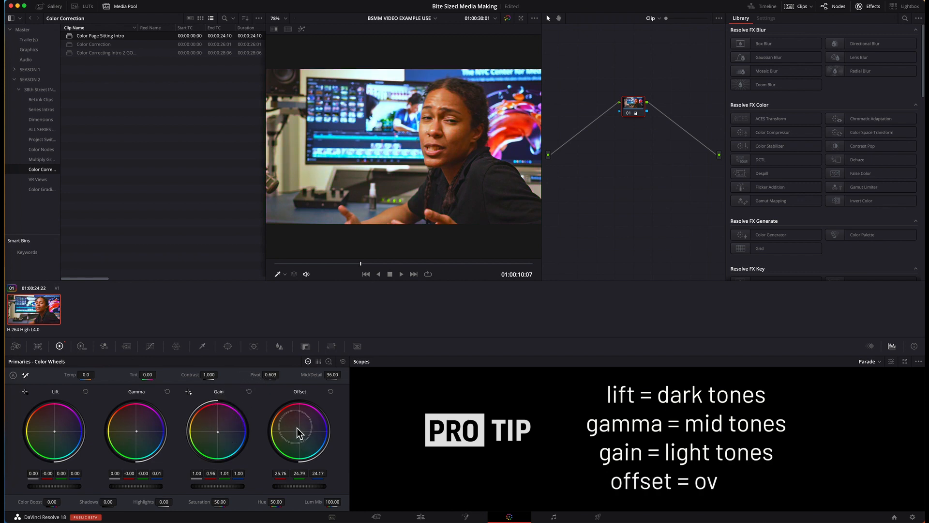
pyautogui.moveTo(292, 410); pyautogui.dragTo(301, 430)
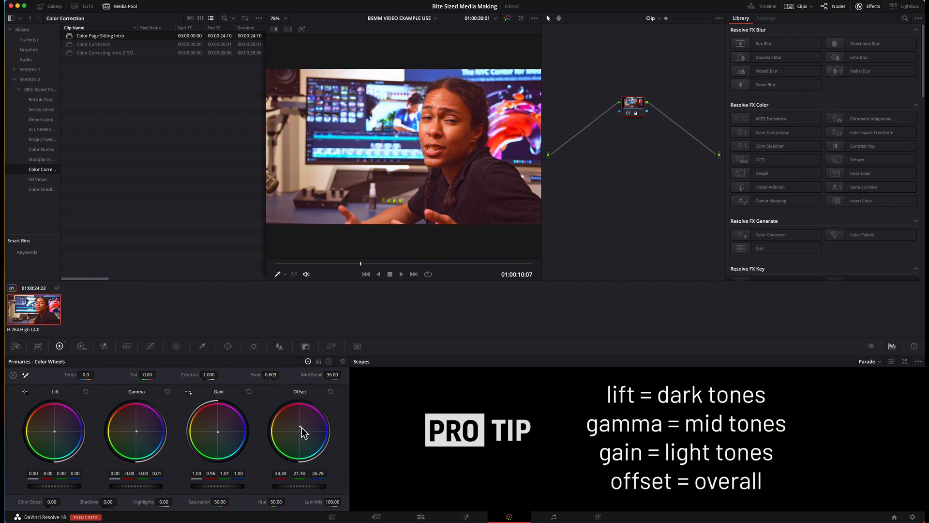
pyautogui.click(345, 362)
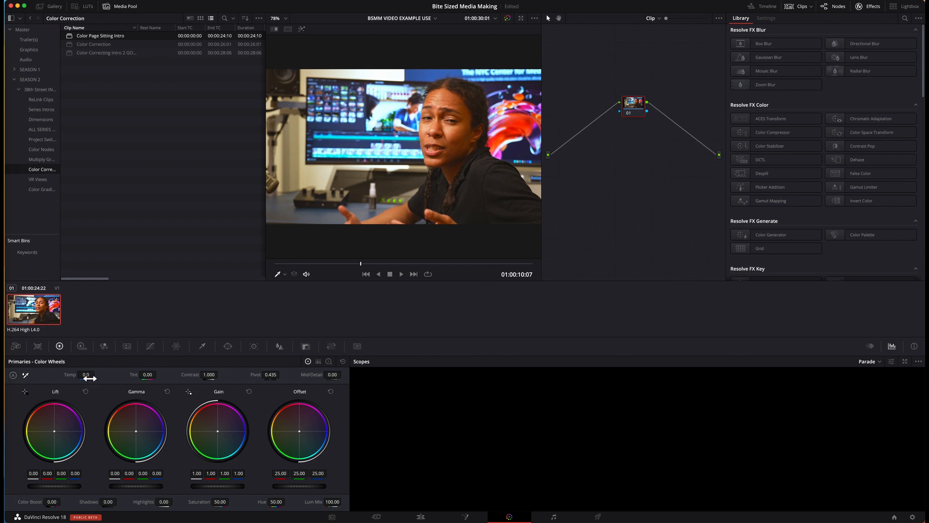
# Step: Try Temp -50.0, Tint -71.00, Contrast 0.926, Pivot 0.233 and Mid/Detail 50.00 on the clip
pyautogui.moveTo(94, 378)
pyautogui.mouseDown()
pyautogui.moveTo(5, 387)
pyautogui.moveTo(187, 357)
pyautogui.moveTo(89, 365)
pyautogui.moveTo(90, 379)
pyautogui.mouseUp()
pyautogui.moveTo(148, 374)
pyautogui.mouseDown()
pyautogui.moveTo(93, 380)
pyautogui.moveTo(267, 374)
pyautogui.moveTo(151, 377)
pyautogui.mouseUp()
pyautogui.moveTo(215, 378)
pyautogui.mouseDown()
pyautogui.moveTo(124, 389)
pyautogui.moveTo(306, 368)
pyautogui.moveTo(203, 386)
pyautogui.mouseUp()
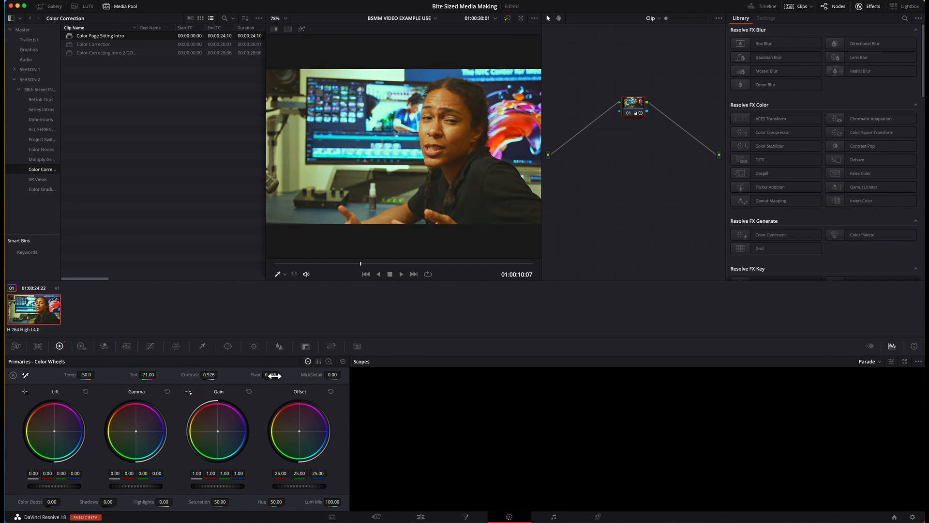
pyautogui.moveTo(276, 378)
pyautogui.mouseDown()
pyautogui.moveTo(238, 376)
pyautogui.moveTo(309, 374)
pyautogui.moveTo(246, 375)
pyautogui.moveTo(276, 378)
pyautogui.mouseUp()
pyautogui.moveTo(335, 380); pyautogui.dragTo(314, 383)
# Step: Try Color Boost -1.50, Saturation 41.80 and Hue 31.20, and reset all primaries
pyautogui.moveTo(57, 505)
pyautogui.mouseDown()
pyautogui.moveTo(112, 504)
pyautogui.moveTo(56, 506)
pyautogui.mouseUp()
pyautogui.moveTo(223, 504); pyautogui.dragTo(252, 503)
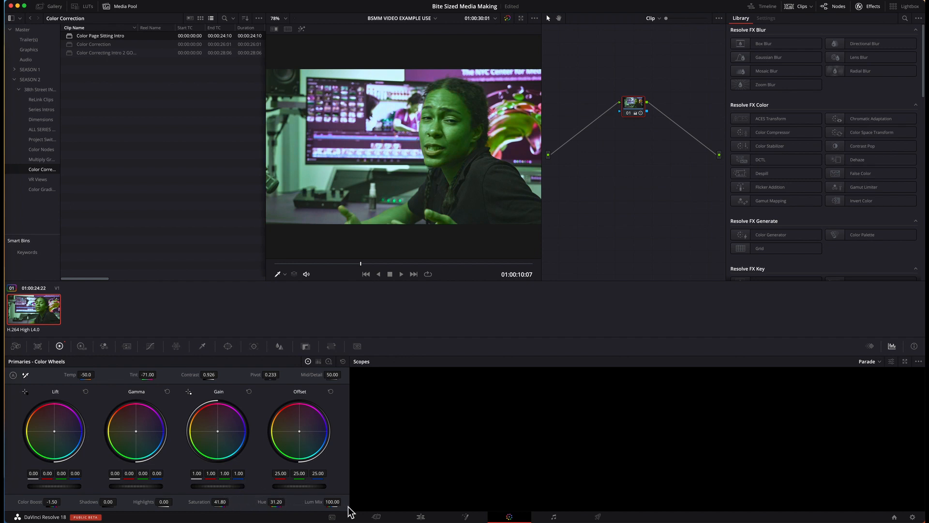
pyautogui.moveTo(167, 504); pyautogui.dragTo(216, 501)
pyautogui.click(343, 361)
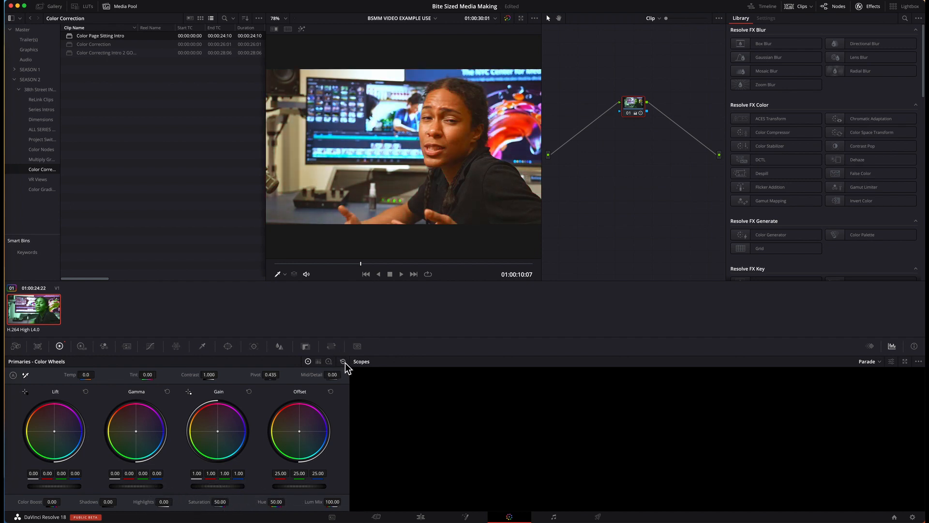
# Step: Try Highlights -10.50 and Shadows 26.50, and reset the primaries and node 01's grade
pyautogui.moveTo(167, 503); pyautogui.dragTo(119, 504)
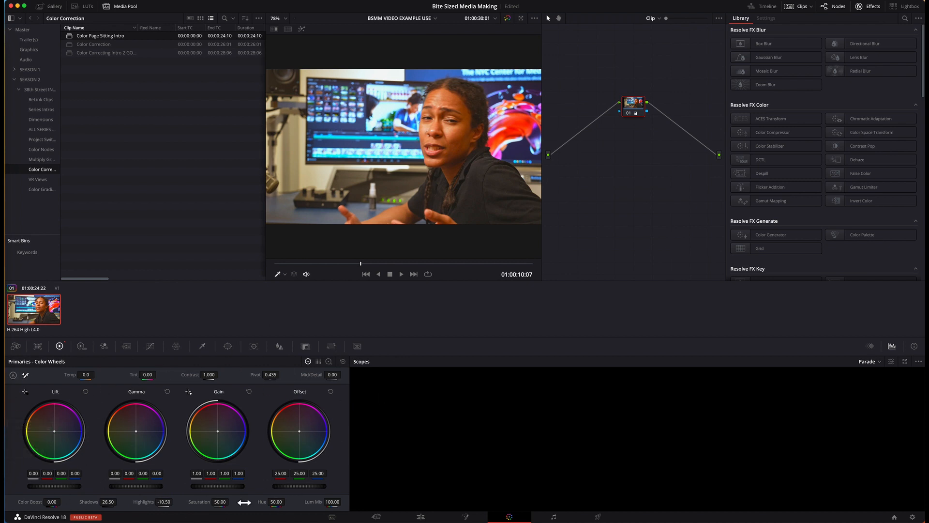
pyautogui.click(346, 365)
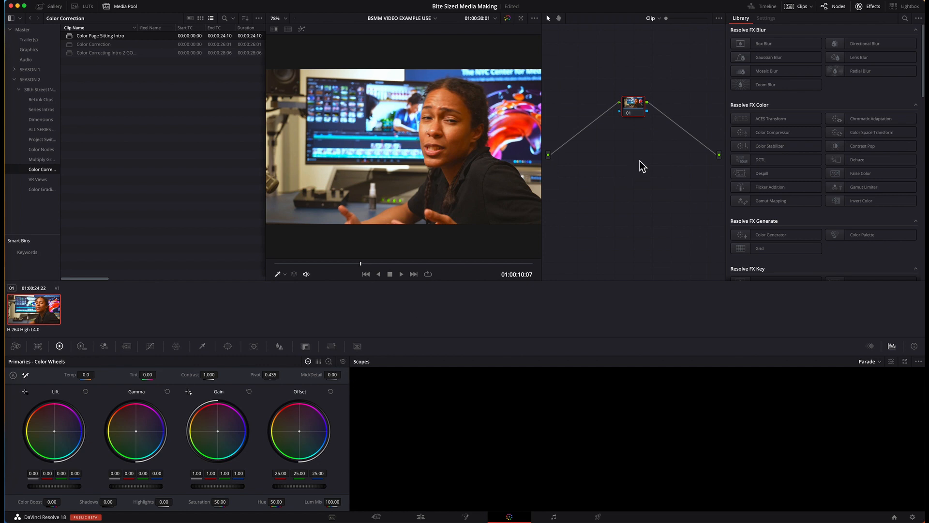
pyautogui.rightClick(638, 113)
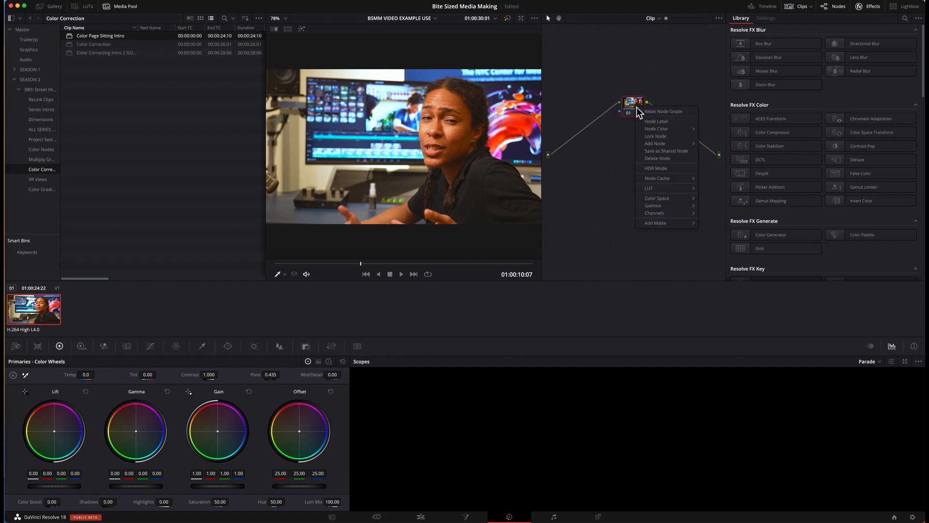
pyautogui.click(683, 116)
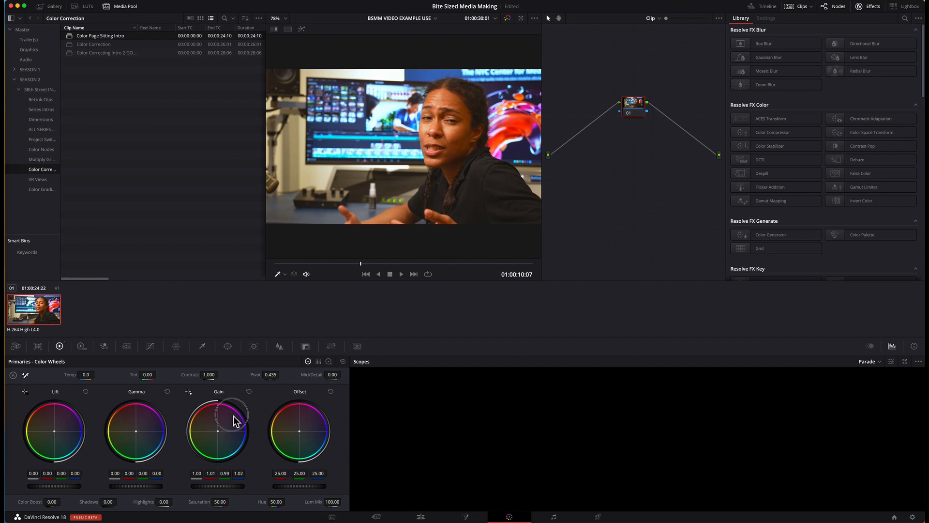
# Step: Try a warmer Gain of red 1.05, green 1.00, blue 0.81 with Contrast 1.212, and adjust Mid/Detail
pyautogui.moveTo(236, 421); pyautogui.dragTo(196, 425)
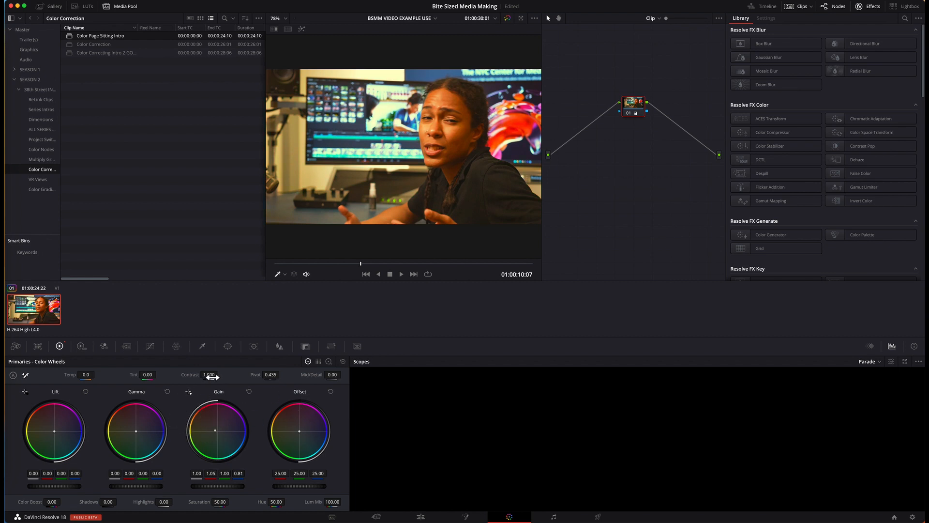
pyautogui.moveTo(212, 377); pyautogui.dragTo(269, 375)
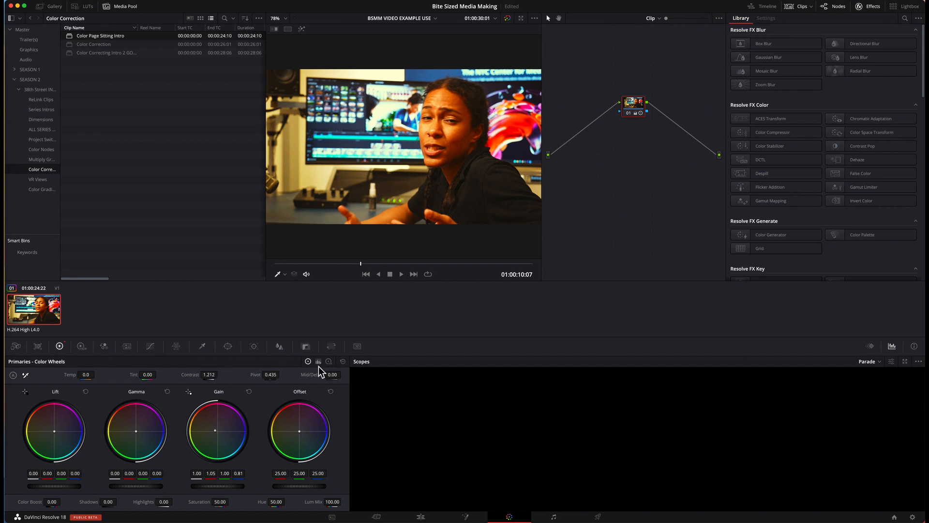
pyautogui.moveTo(332, 377); pyautogui.dragTo(219, 379)
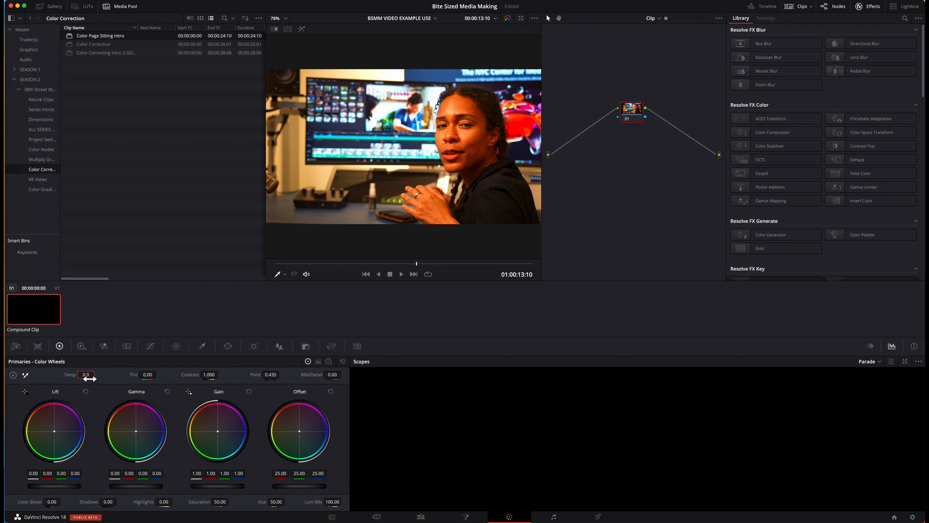
# Step: Correct the compound clip with Temp -2740.0, Contrast 1.030, Mid/Detail -37.00 and master Lift 0.05, and raise the master Gain
pyautogui.moveTo(90, 379)
pyautogui.mouseDown()
pyautogui.moveTo(2, 378)
pyautogui.moveTo(452, 253)
pyautogui.moveTo(89, 379)
pyautogui.mouseUp()
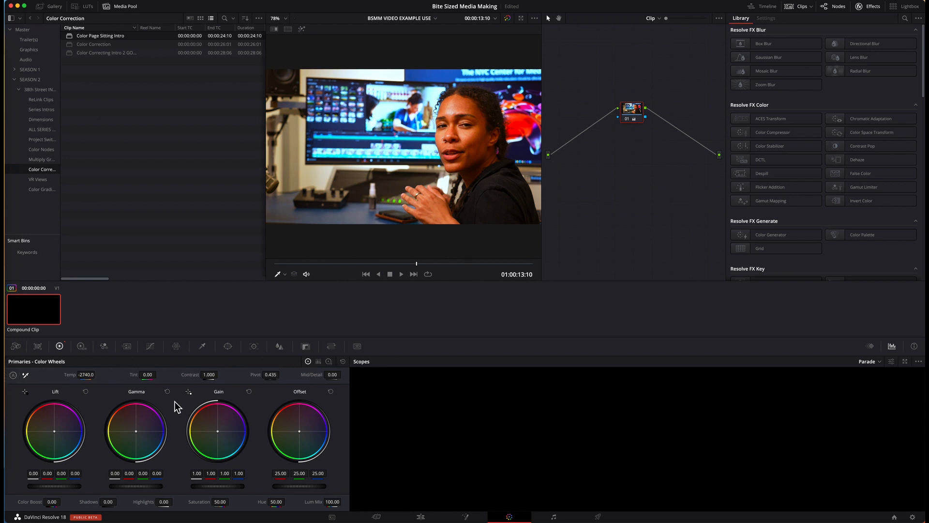
pyautogui.moveTo(328, 378); pyautogui.dragTo(306, 379)
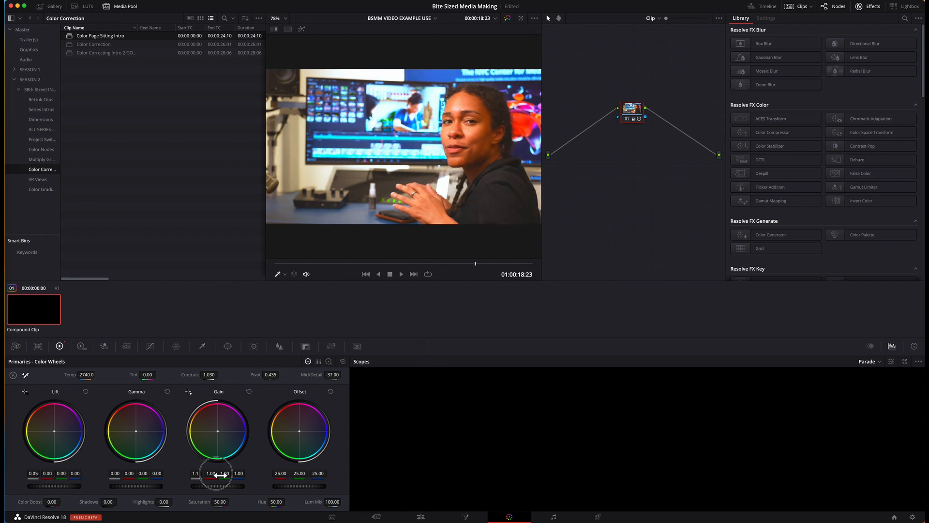
# Step: Return to the Edit page and play the corrected clip briefly from about 7 seconds to review it
pyautogui.click(421, 518)
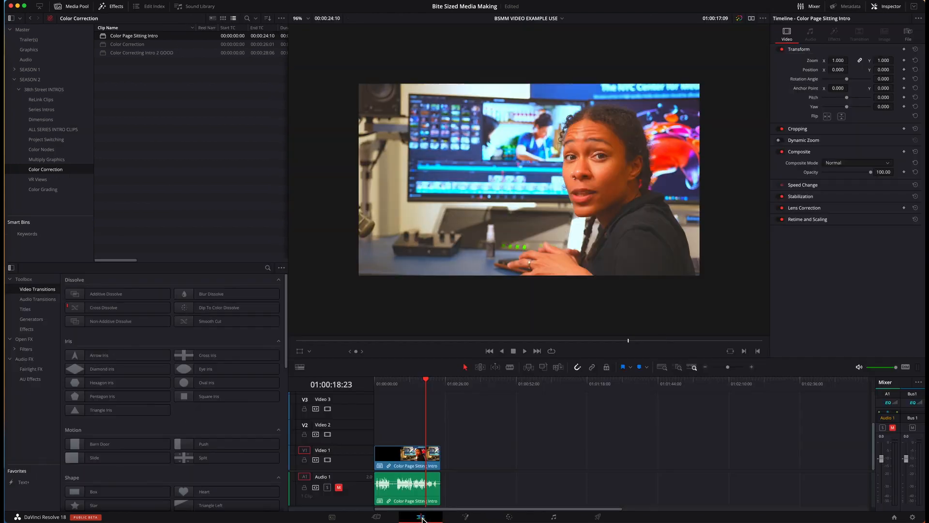
pyautogui.click(393, 386)
pyautogui.press('space')
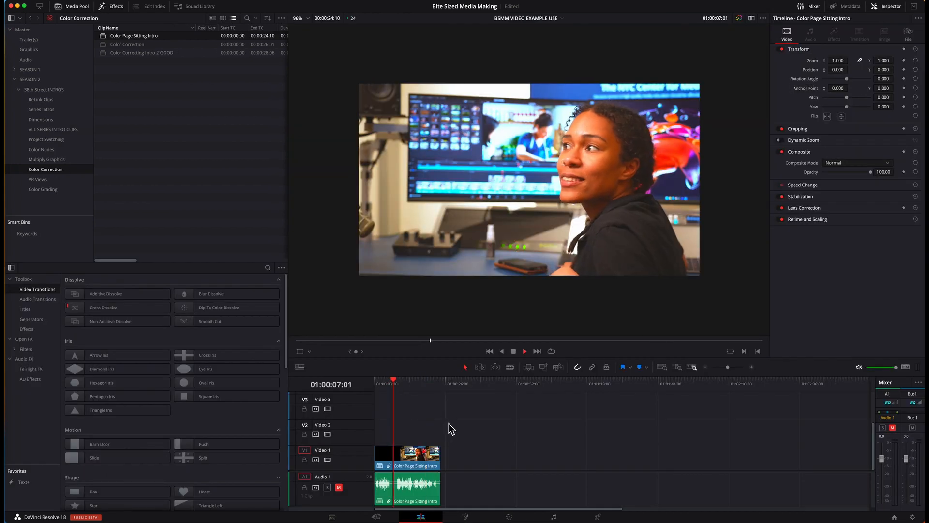
pyautogui.press('space')
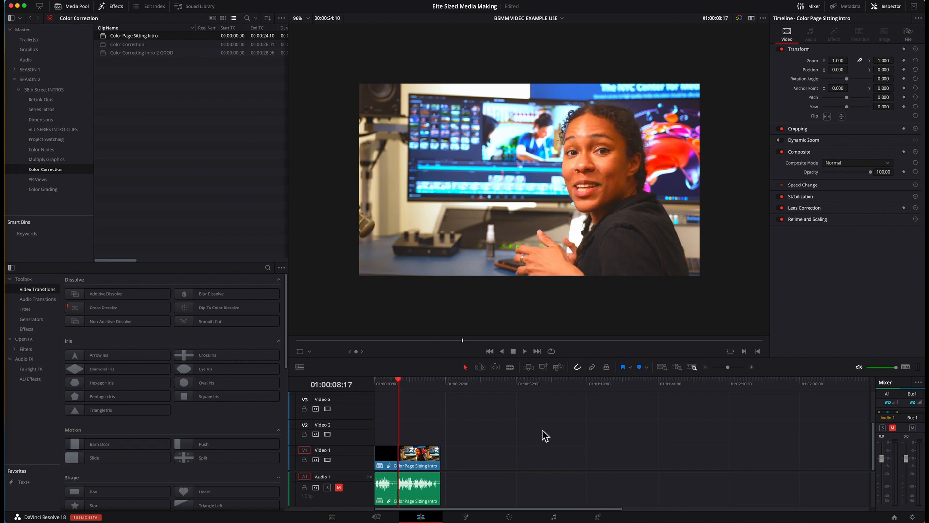
# Step: Compare the paused frame with color grades bypassed and enabled, toggling the bypass twice
pyautogui.click(739, 18)
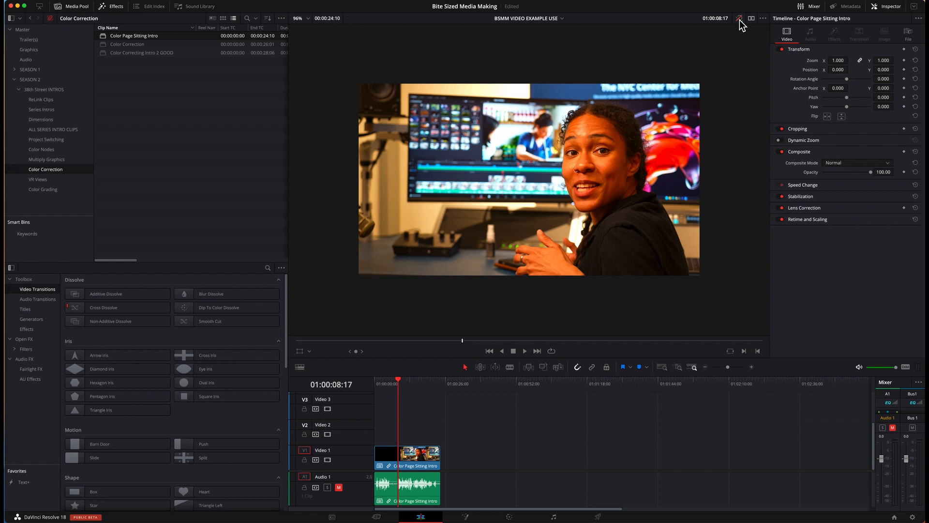
pyautogui.click(739, 18)
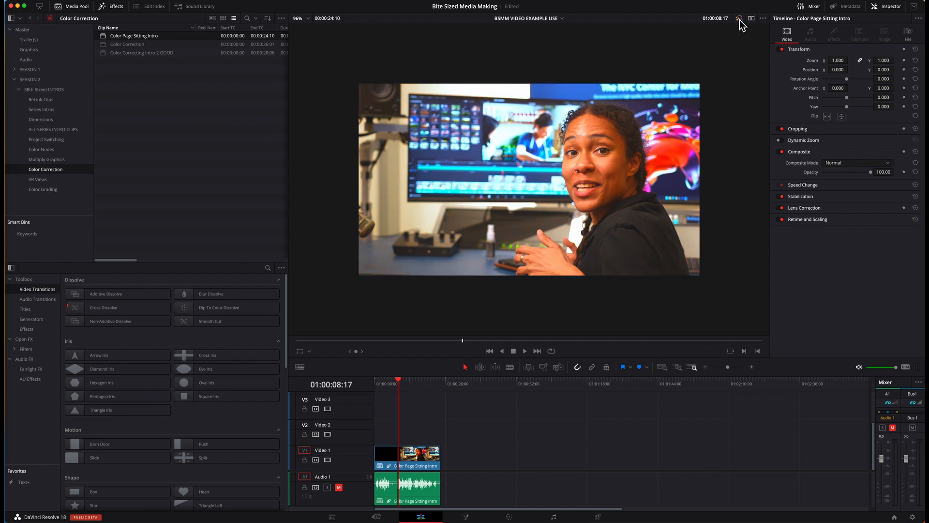
pyautogui.click(739, 18)
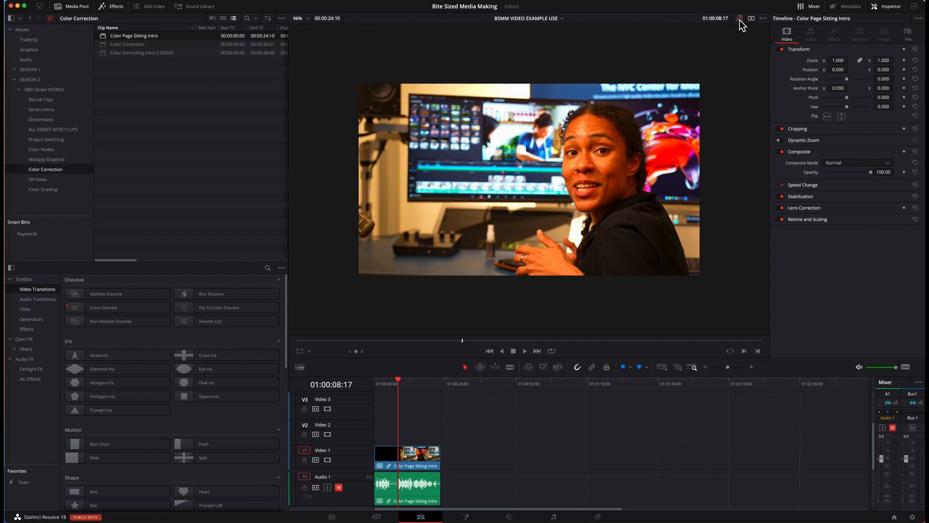
pyautogui.click(739, 18)
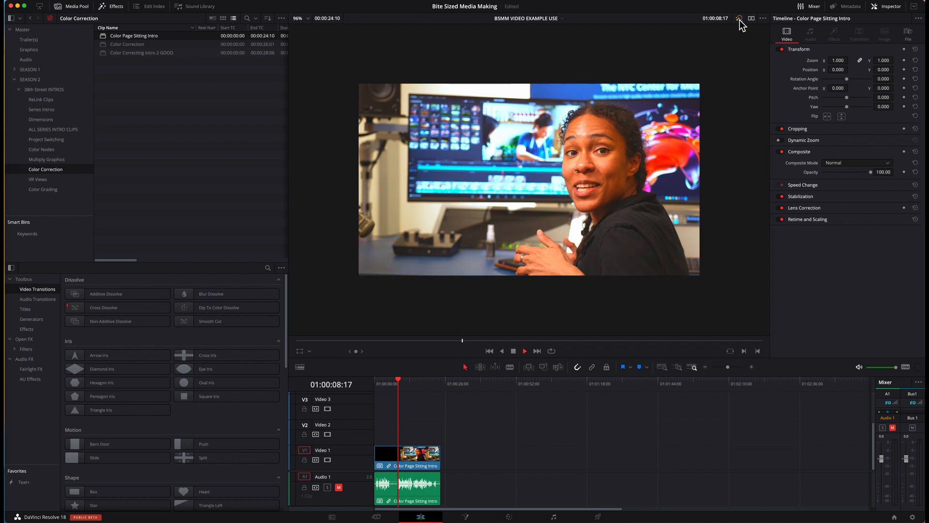
# Step: Play the clip while toggling the color grade bypass to compare the original and corrected footage in motion
pyautogui.press('space')
pyautogui.click(739, 18)
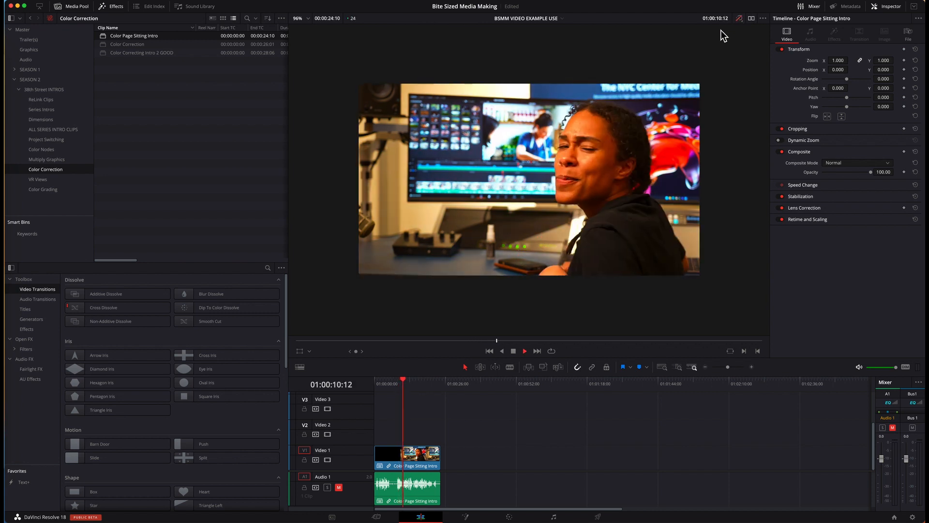
pyautogui.click(740, 19)
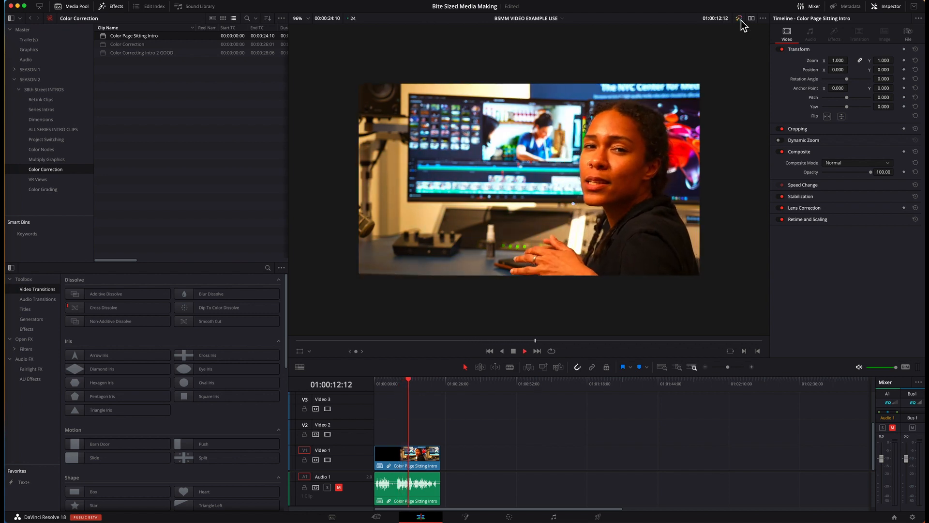
pyautogui.click(741, 21)
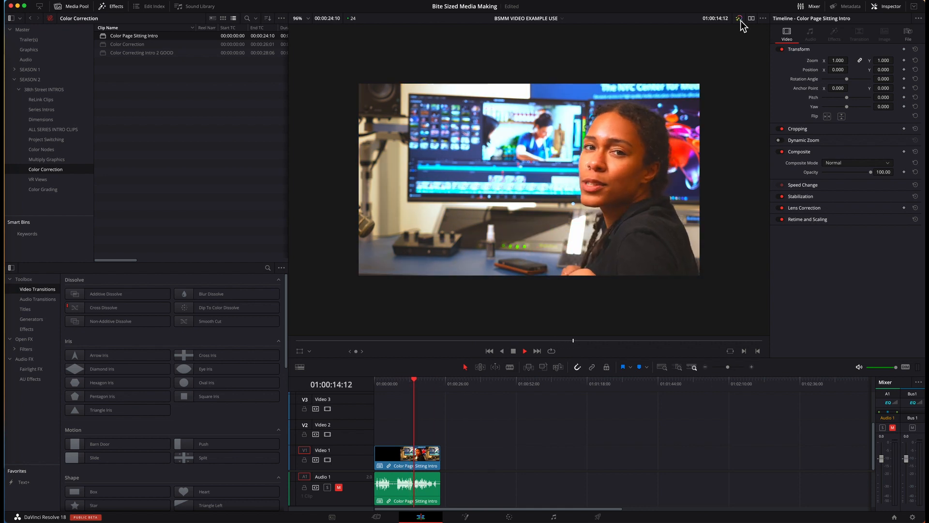